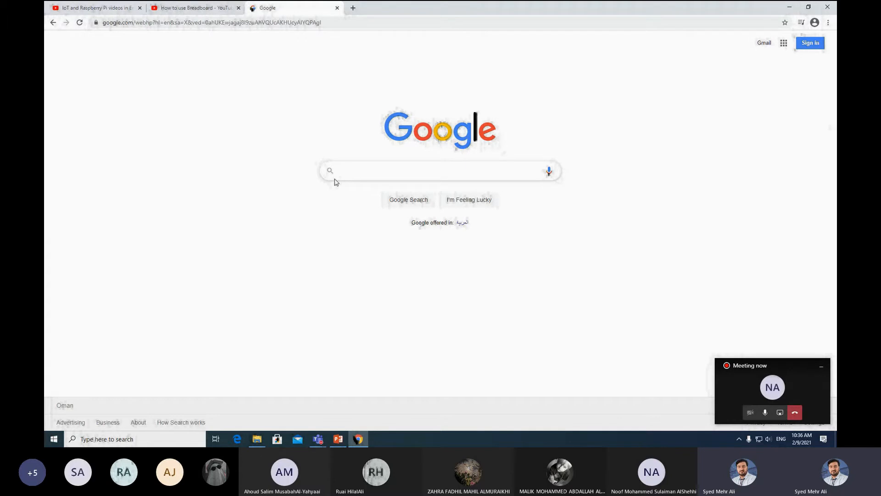
- Click into the Google search box to begin a search
left_click(366, 170)
- Search Google for 'tinkercad' and open the Tinkercad Circuits sitelink from the results
type("tenker")
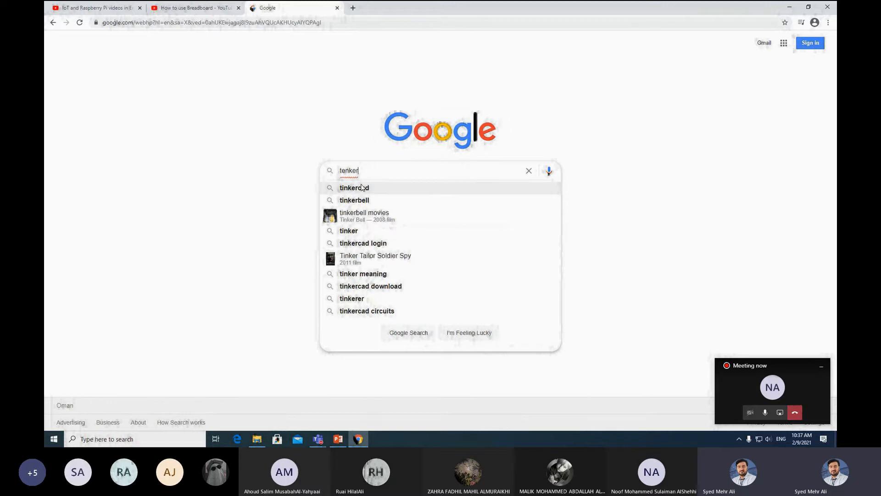
left_click(361, 187)
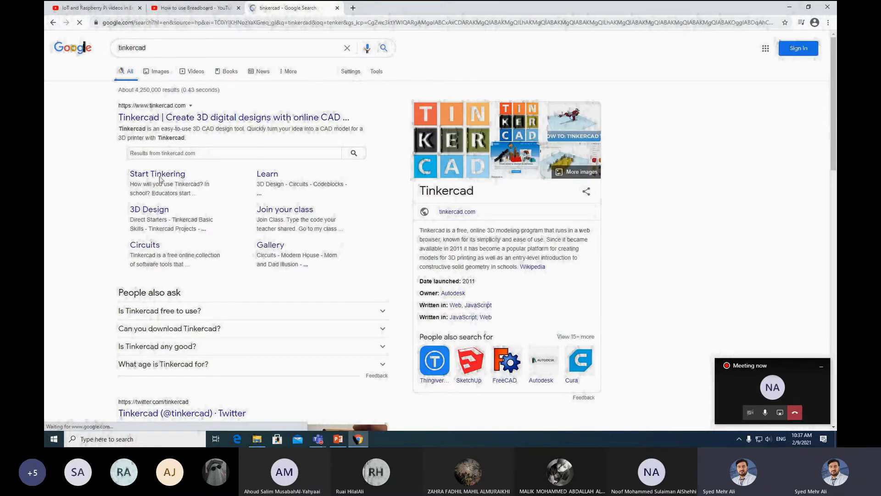
left_click(146, 245)
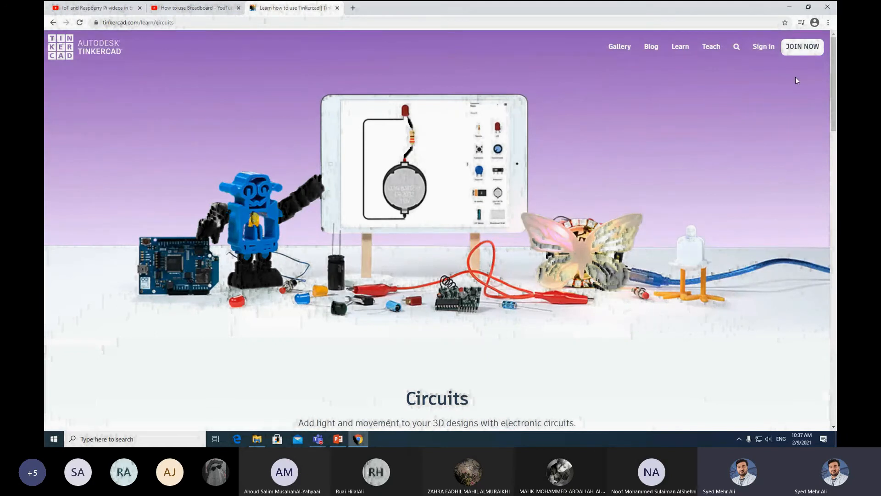
- Go from JOIN NOW to the Sign In page and choose Sign in with Google
left_click(802, 47)
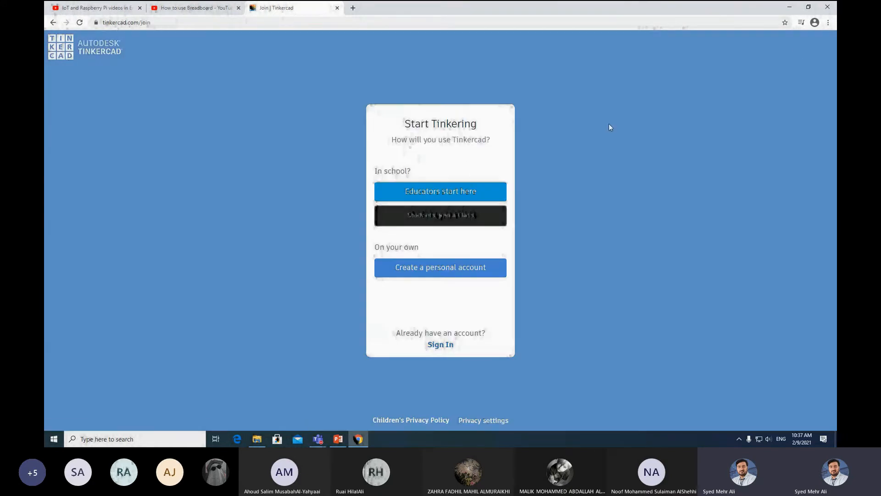
left_click(441, 345)
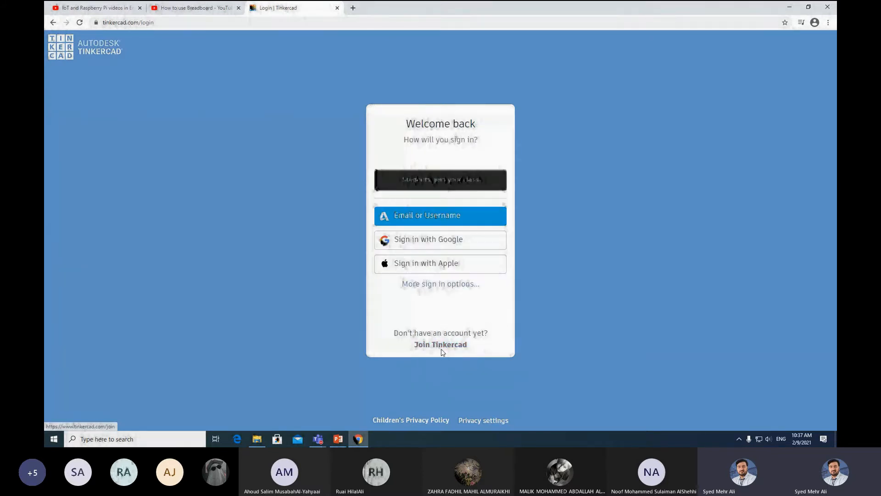
left_click(421, 240)
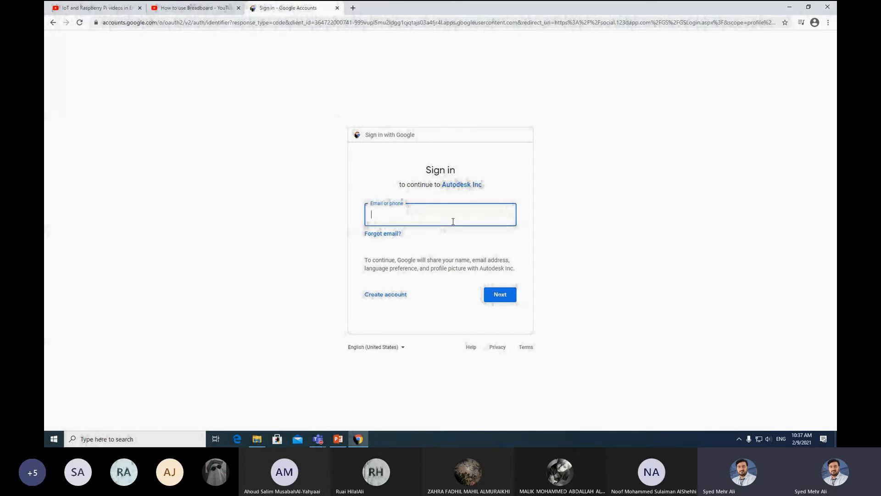
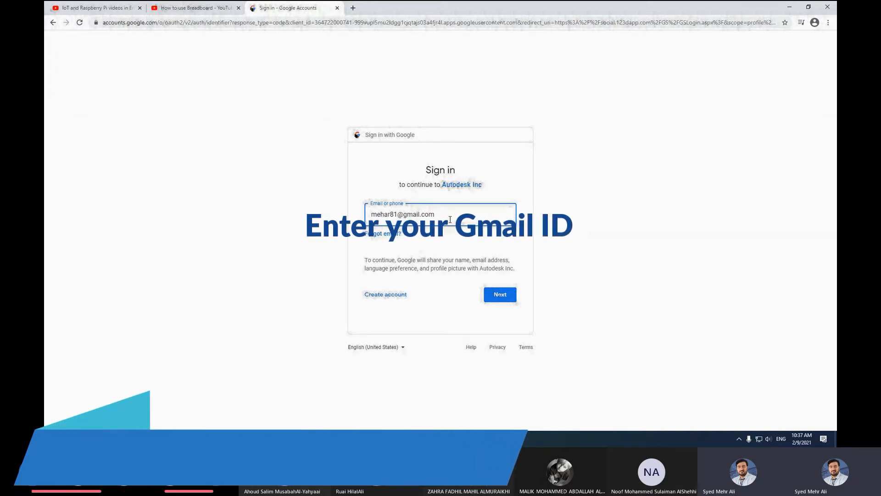
- Sign in with the Google account's e-mail and password, declining to save the password
left_click(501, 294)
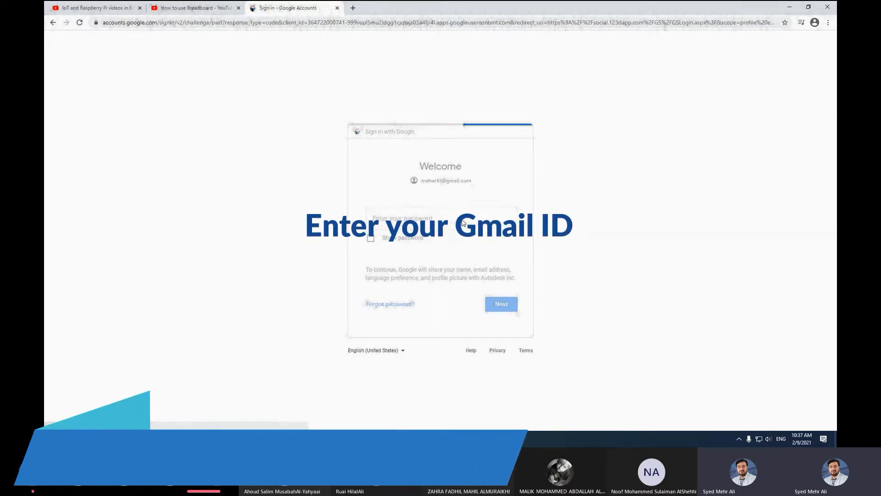
type("••••••••")
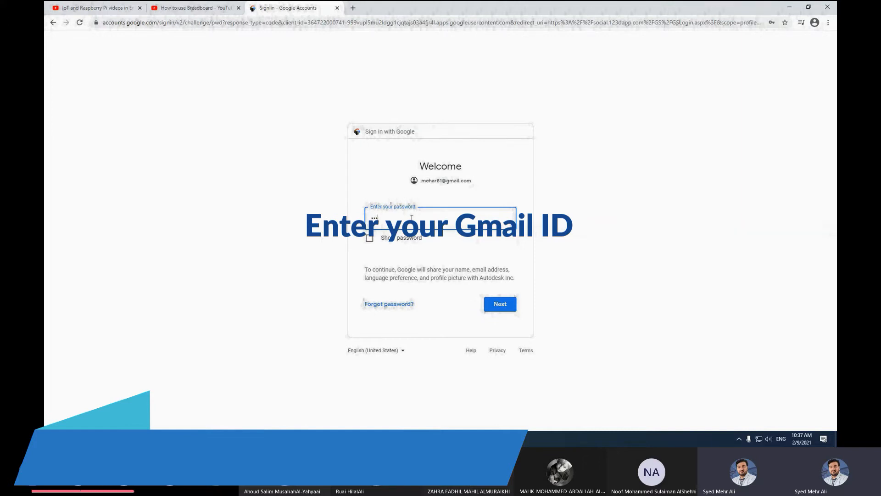
type("•••")
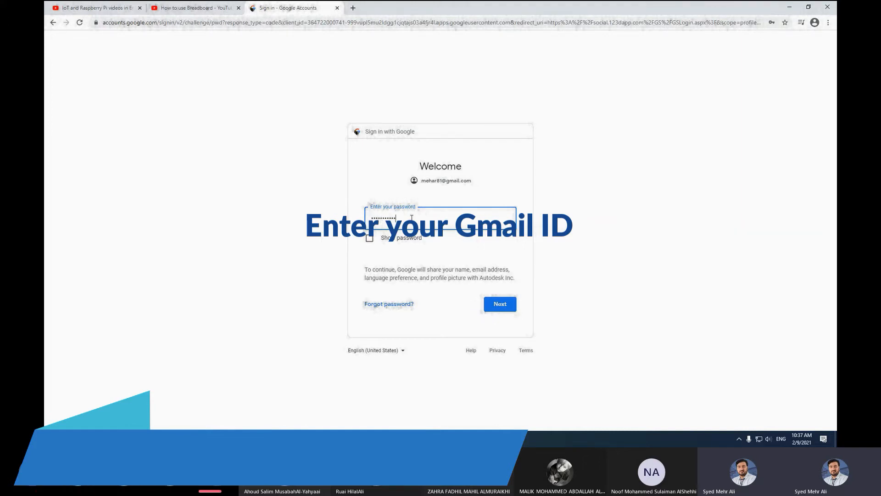
type("•••")
key("Return")
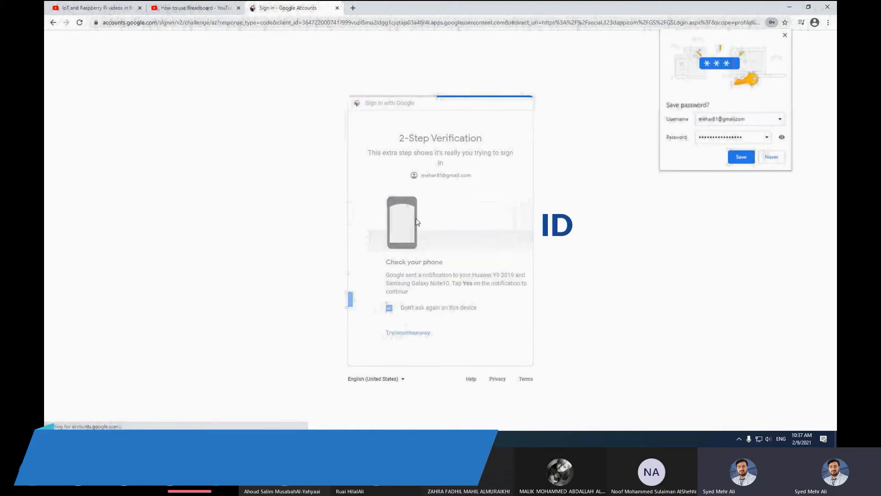
left_click(782, 159)
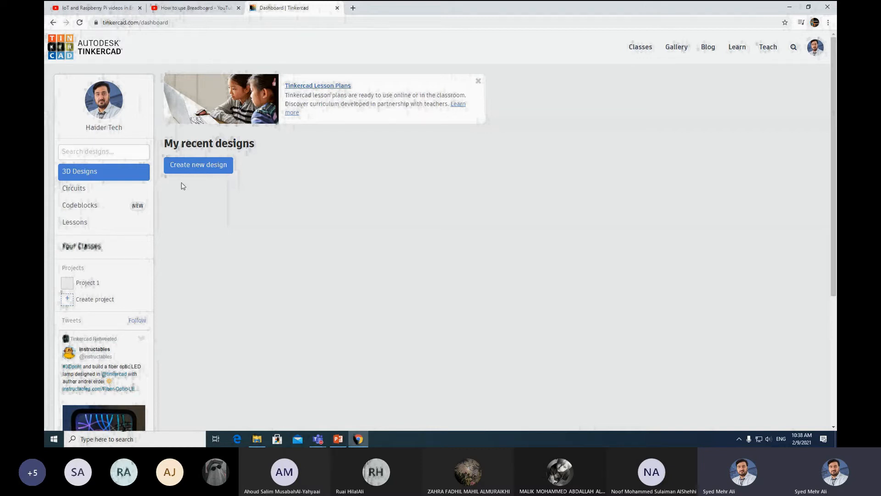
- Under Circuits, create a new project, then create a blank circuit design inside Project 1
left_click(77, 188)
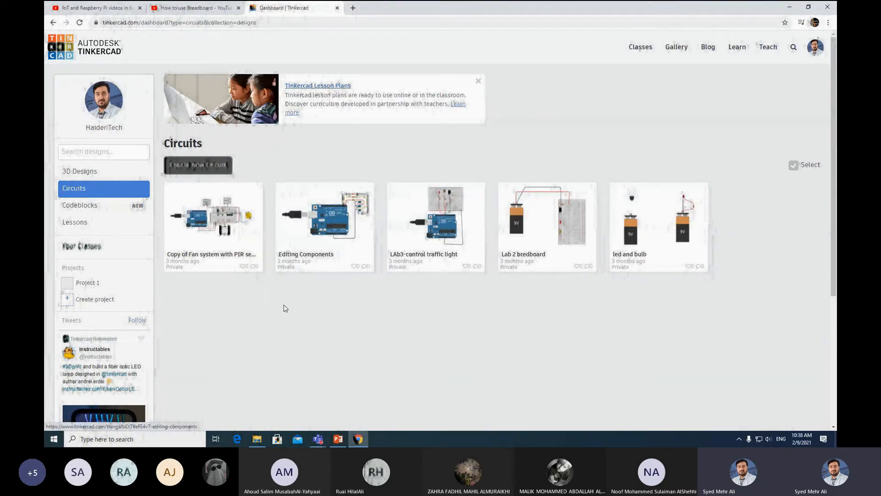
left_click(69, 299)
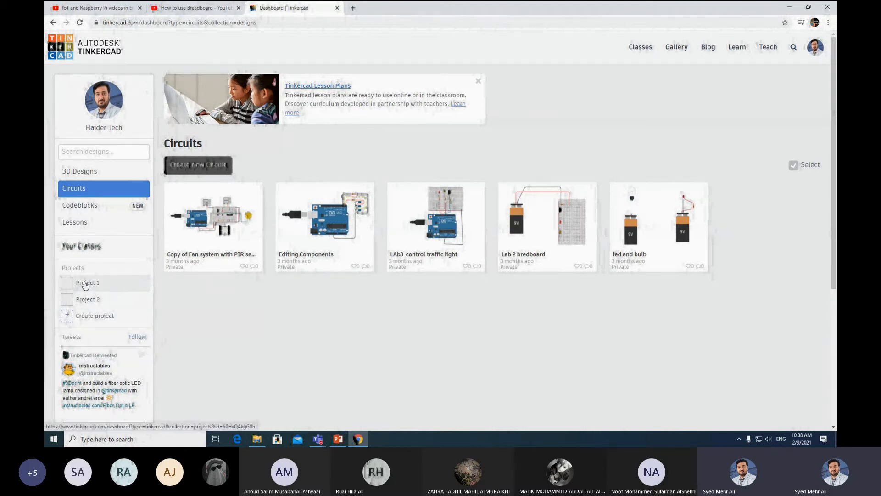
left_click(85, 284)
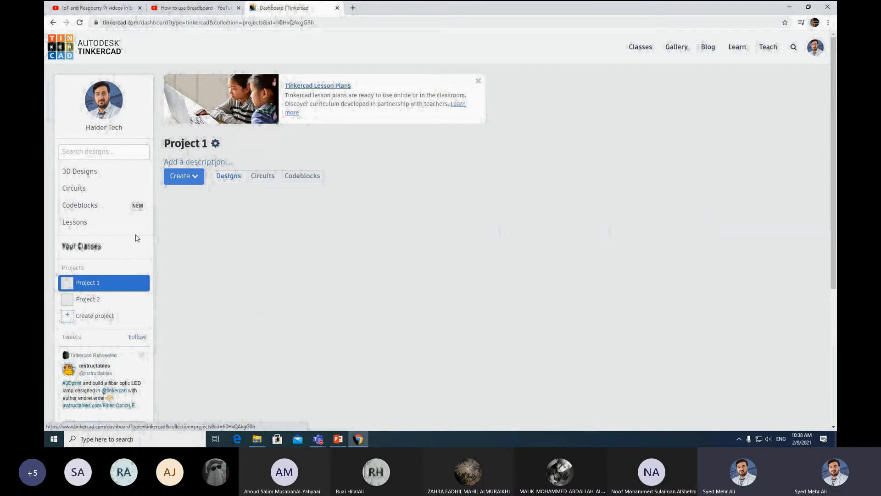
right_click(76, 283)
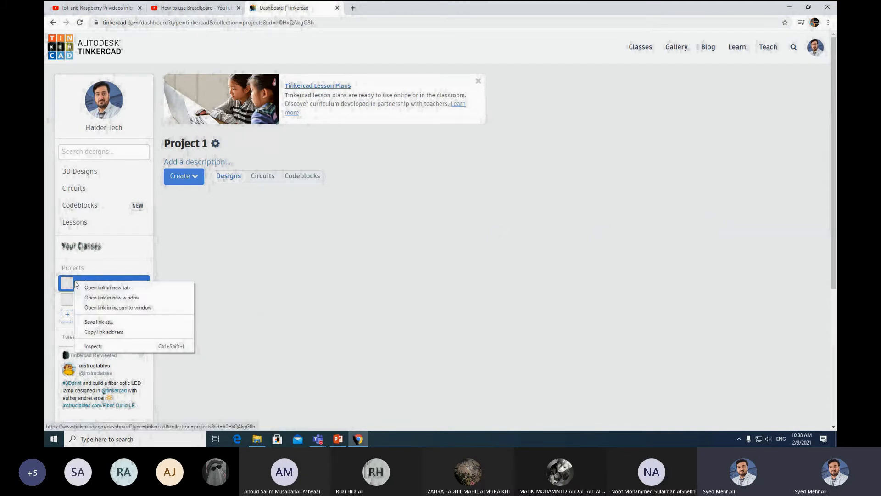
left_click(196, 179)
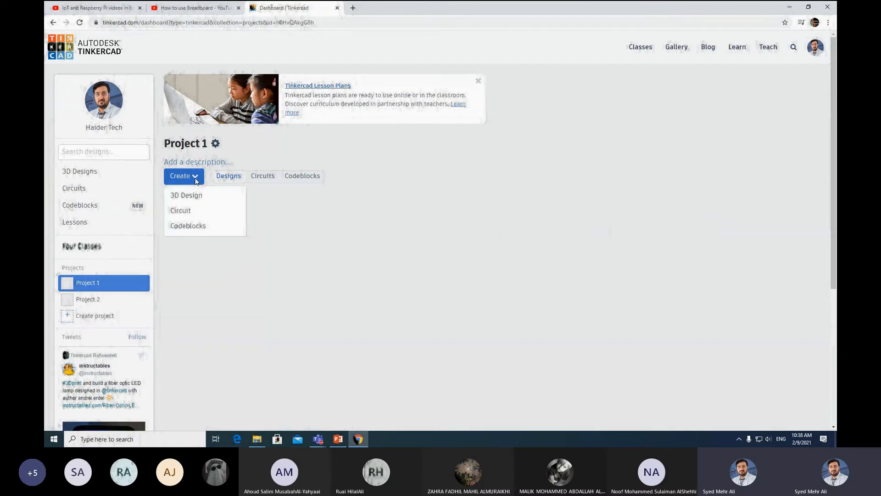
left_click(185, 212)
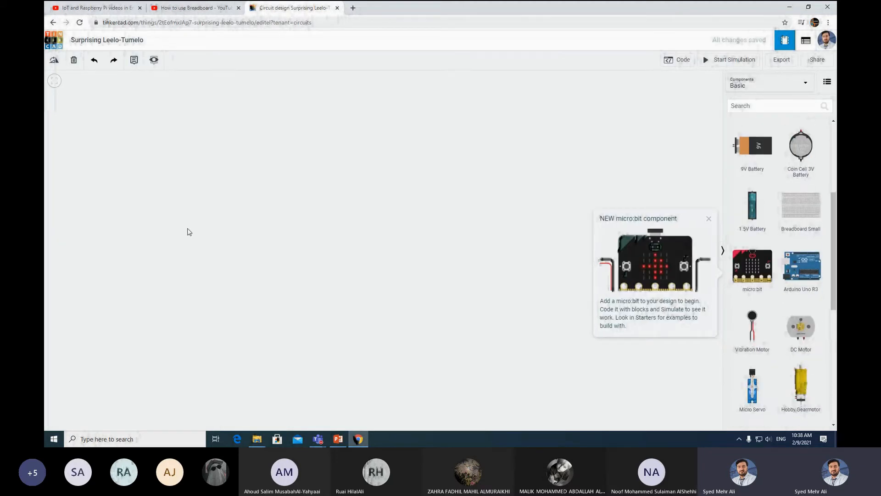
- Dismiss the micro:bit notice, search all components for 'led' and place an LED on the canvas
left_click(710, 221)
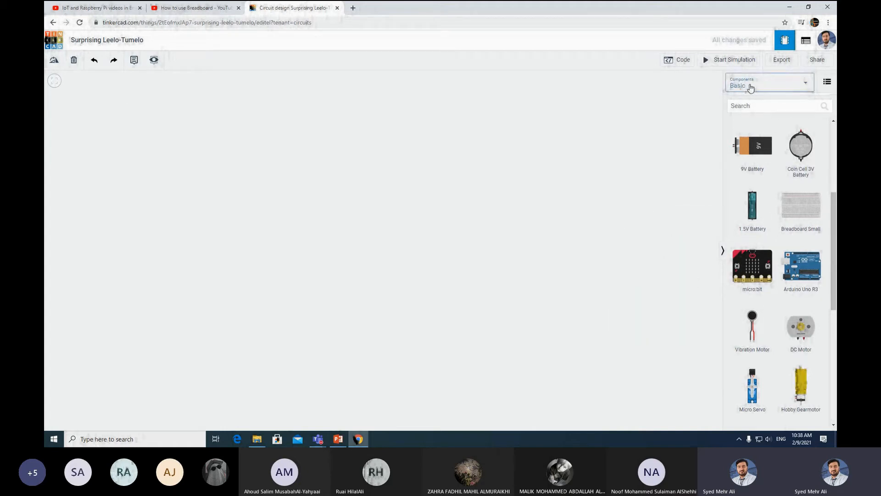
left_click(750, 91)
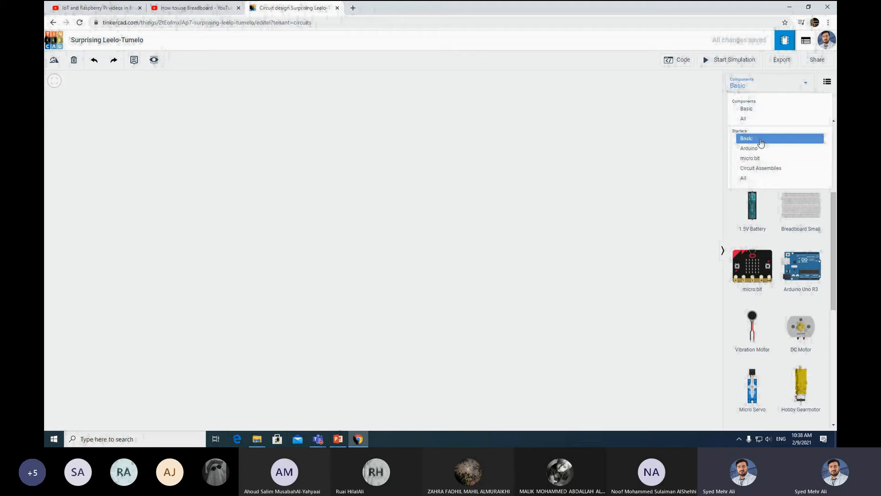
left_click(751, 118)
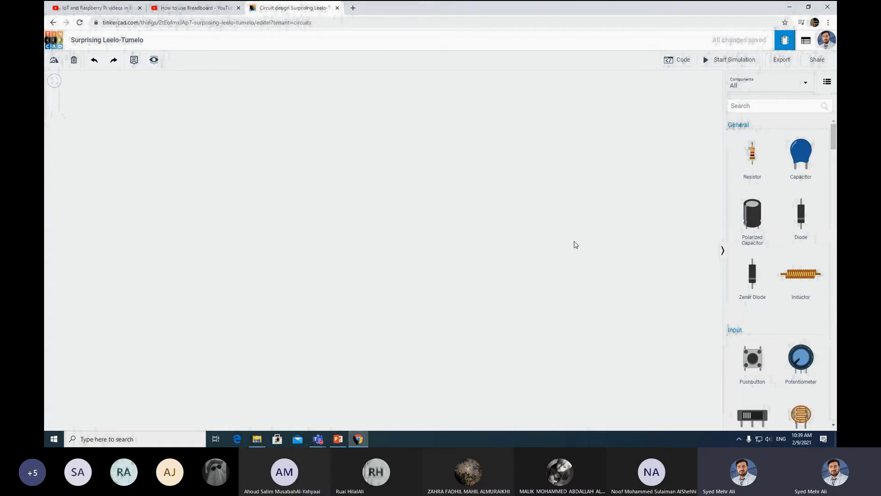
left_click(762, 108)
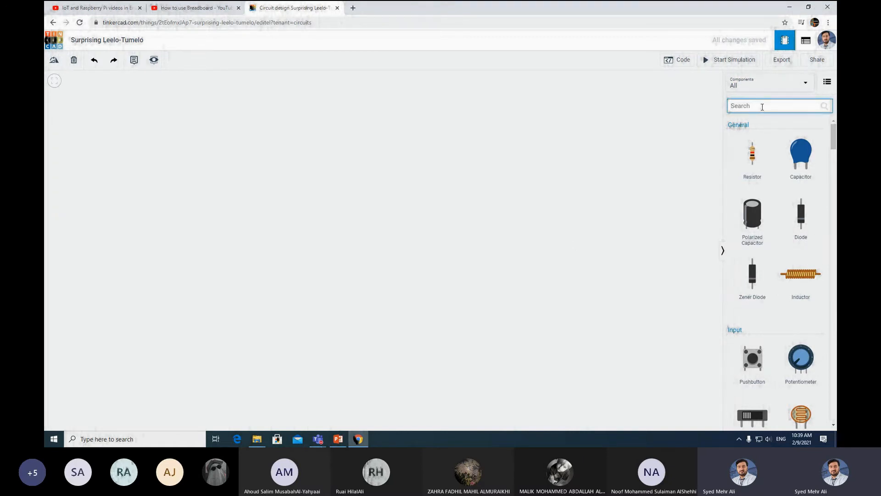
type("led")
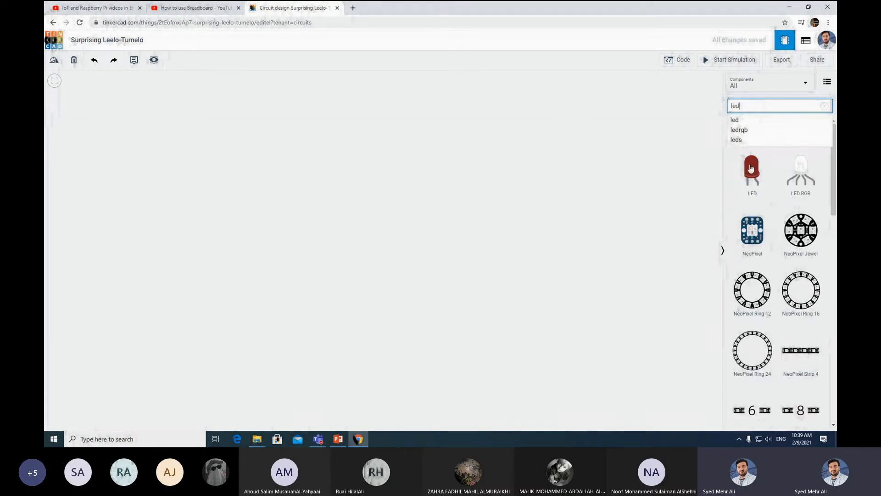
left_click_drag(752, 170, 300, 164)
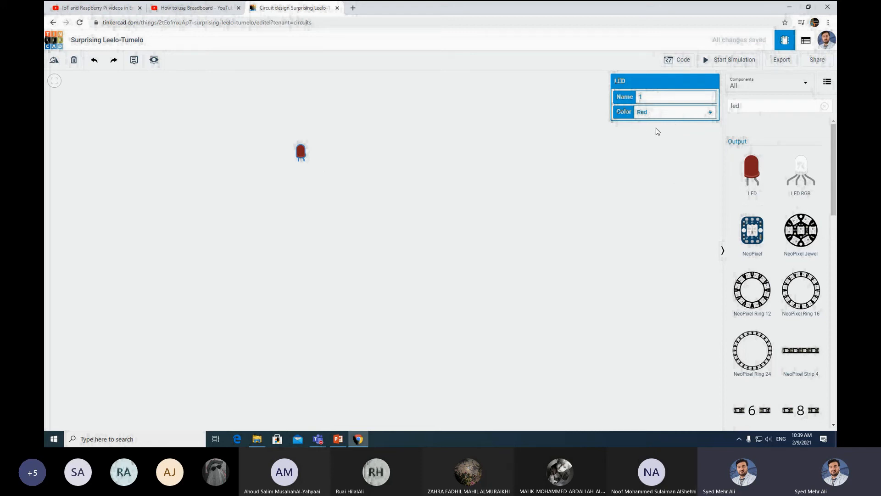
- Try several LED colours in the inspector and settle on Green
left_click(672, 114)
left_click(655, 128)
left_click(664, 115)
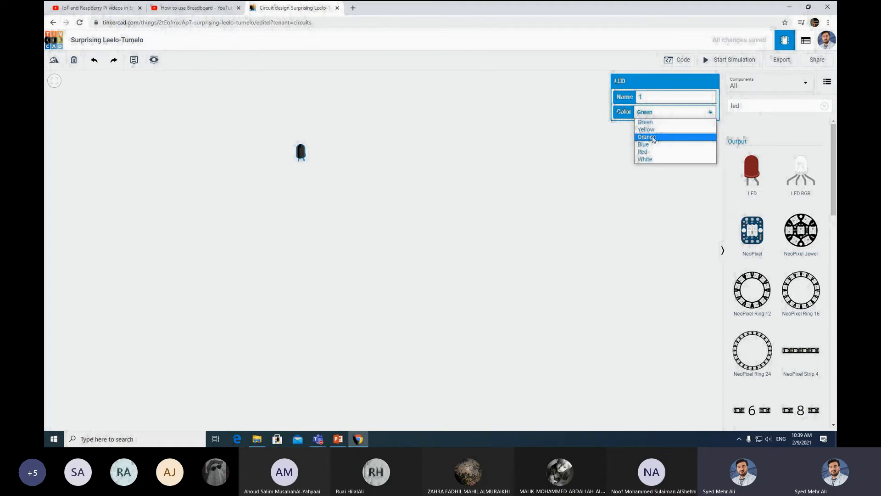
left_click(648, 152)
left_click(662, 114)
left_click(655, 126)
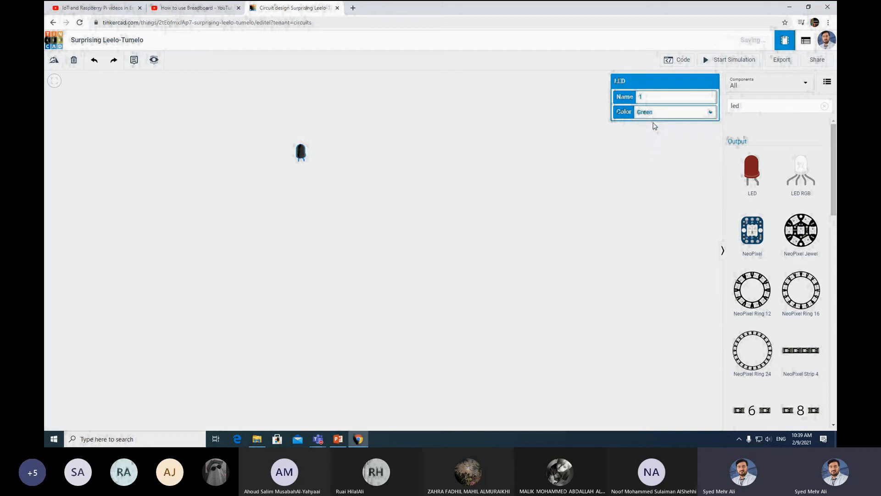
left_click(651, 146)
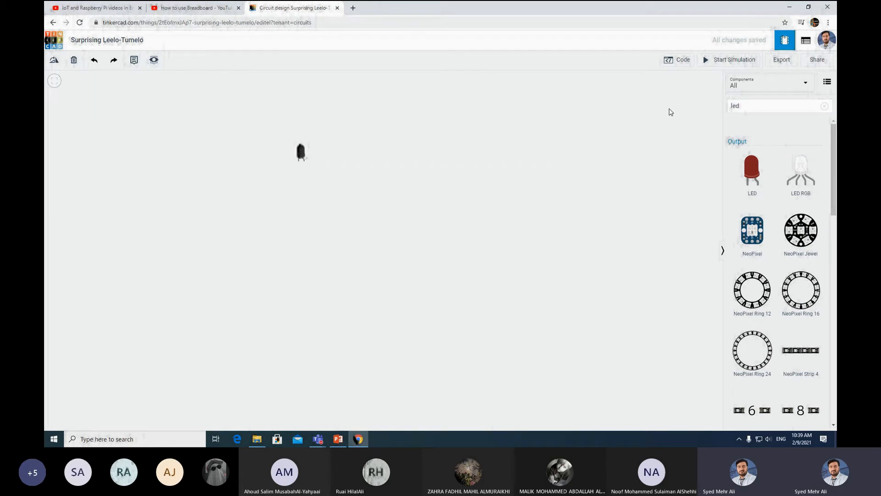
left_click(751, 105)
- Search 'battery', place a 9V battery below the LED, rotate it upright and nudge it closer
key("BackSpace")
key("BackSpace")
key("BackSpace")
type("batt")
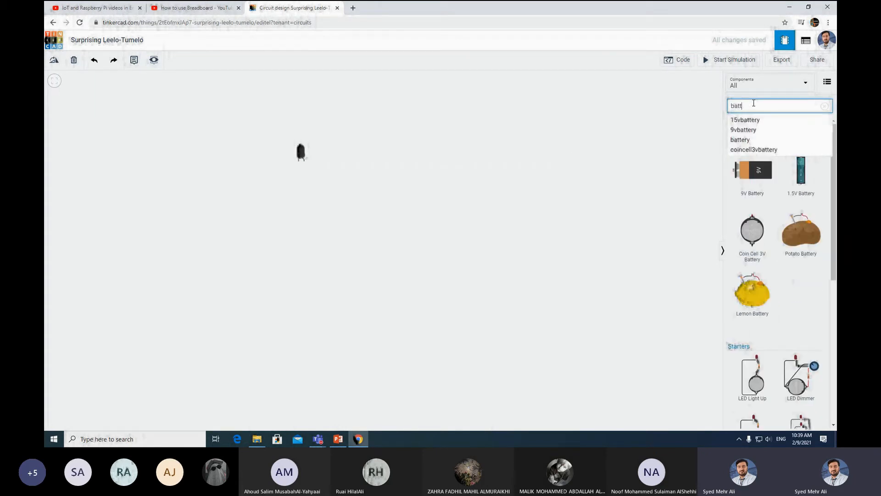
type("ery")
left_click_drag(760, 176, 287, 261)
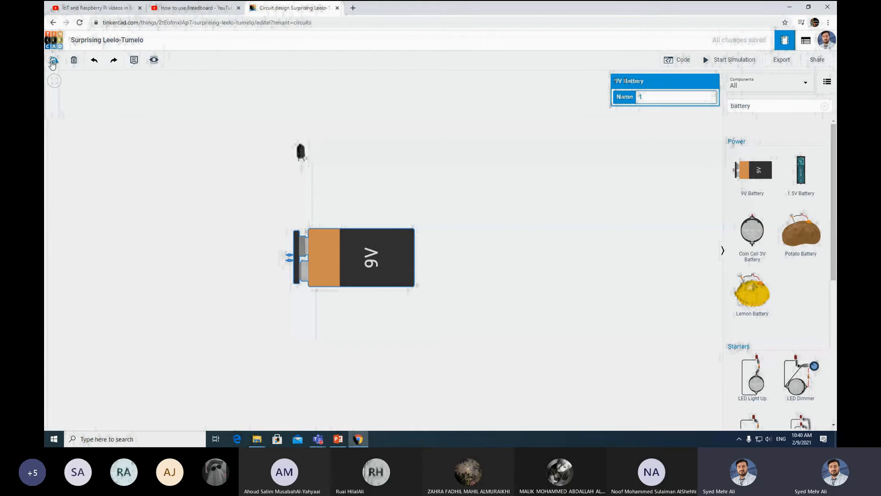
left_click(54, 63)
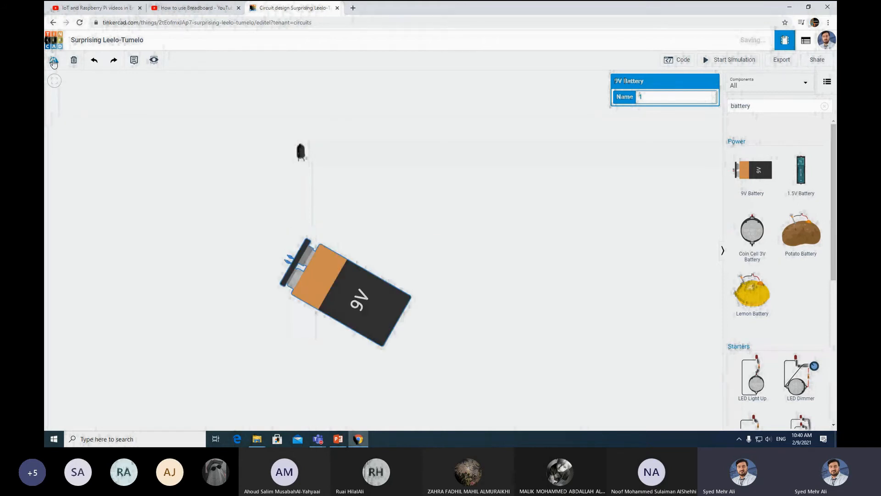
left_click(54, 62)
left_click(54, 63)
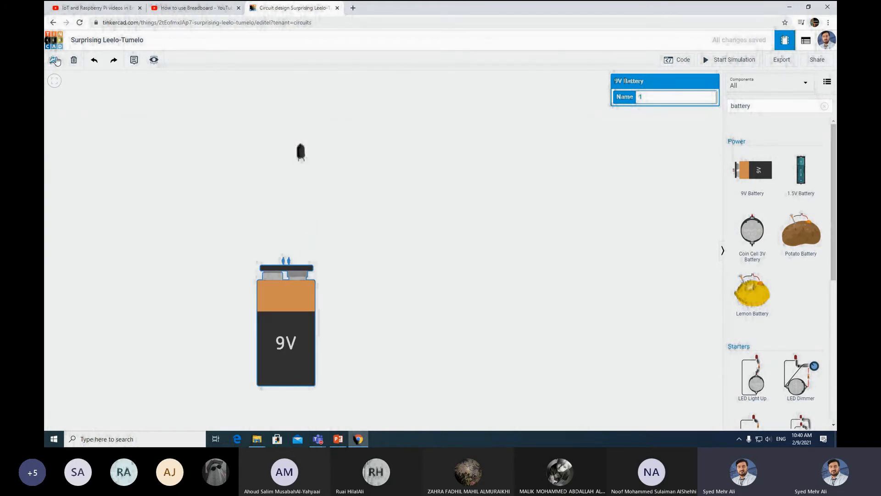
left_click_drag(281, 308, 299, 256)
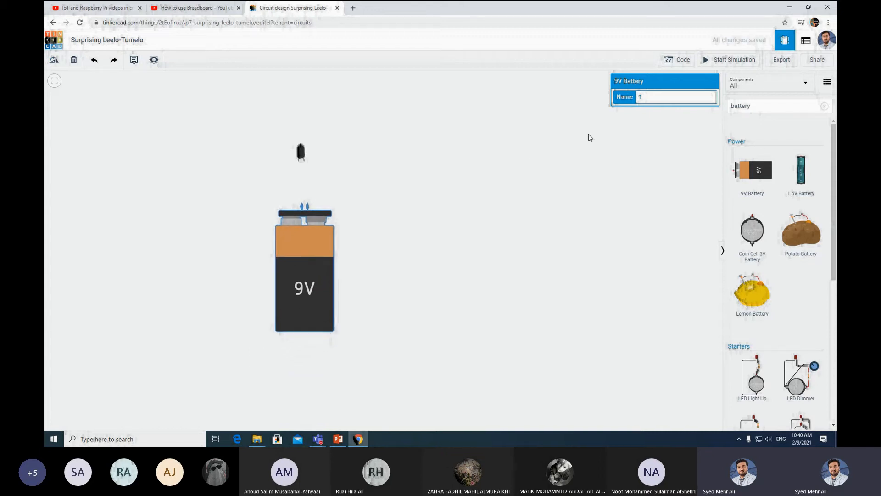
- Select the LED and switch its Color to Red
left_click(300, 151)
left_click(654, 111)
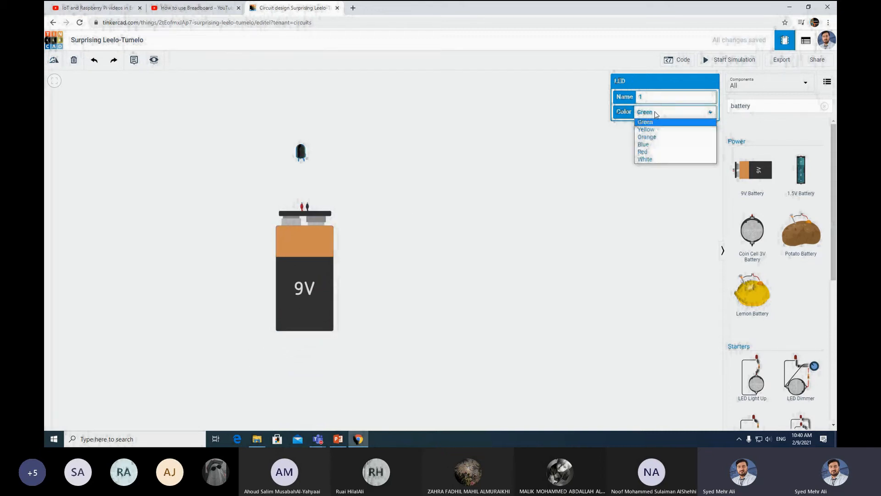
left_click(643, 152)
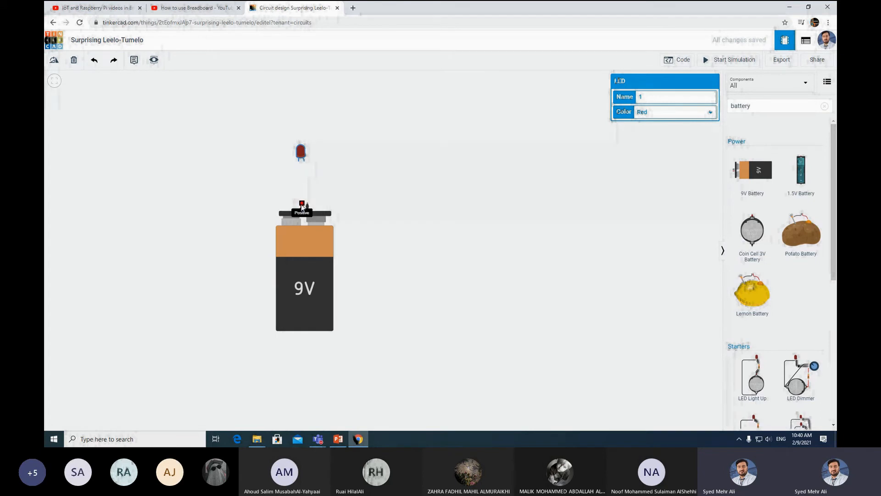
- Wire one LED leg to the battery's positive terminal and colour that wire red
left_click(303, 161)
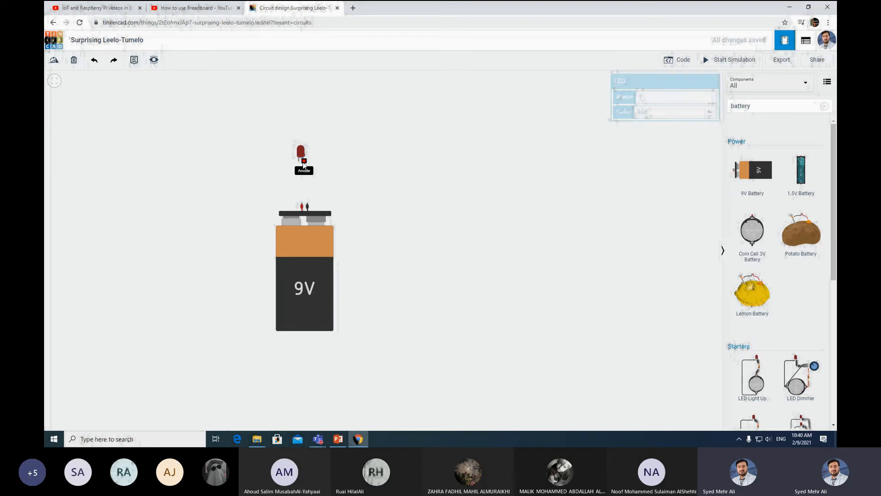
left_click(301, 205)
left_click(662, 98)
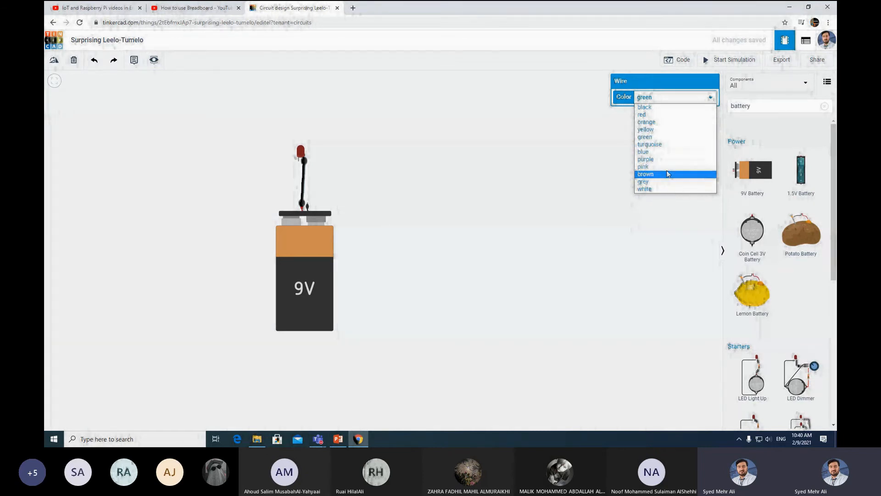
left_click(641, 115)
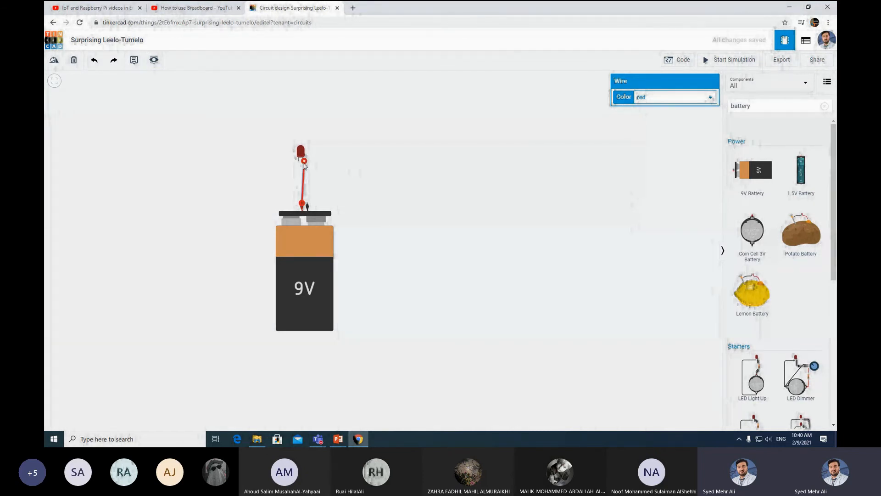
- Wire the other LED leg to the negative terminal in black and start the simulation
left_click(298, 160)
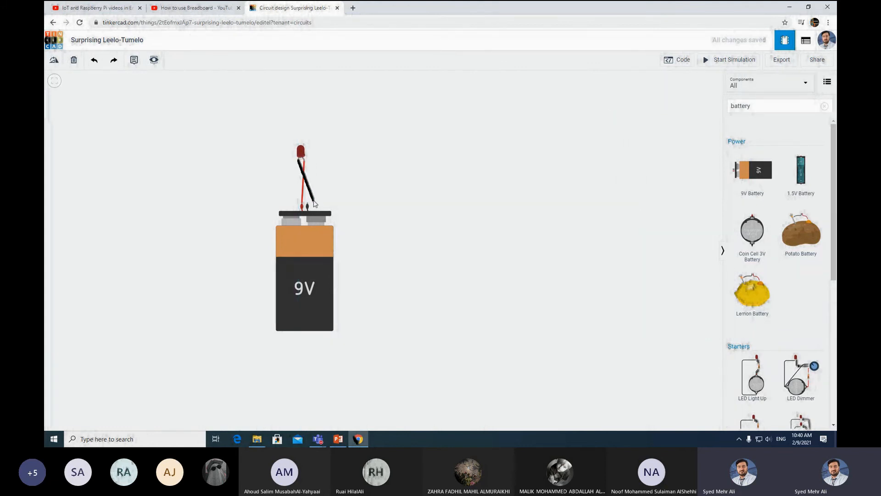
left_click(308, 205)
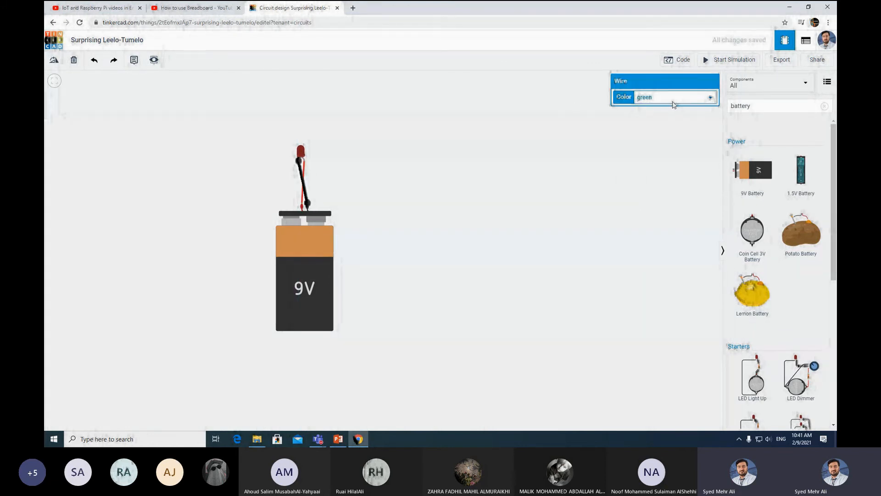
left_click(670, 99)
left_click(653, 110)
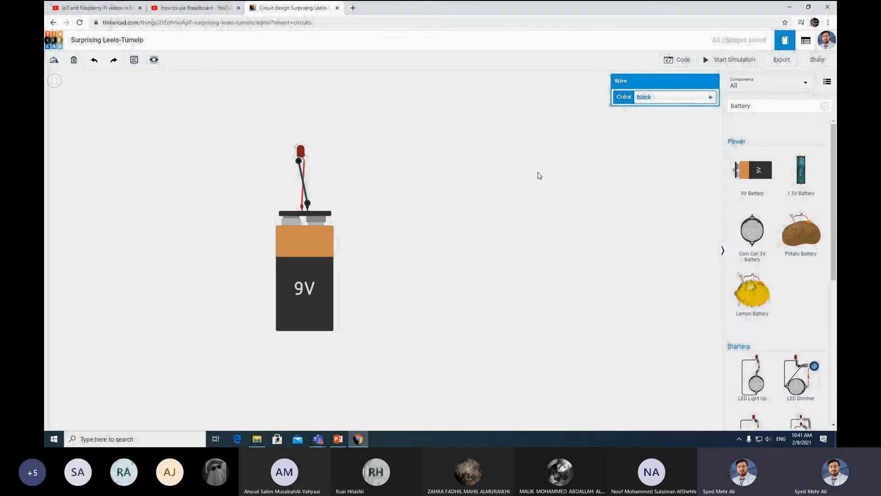
left_click(709, 62)
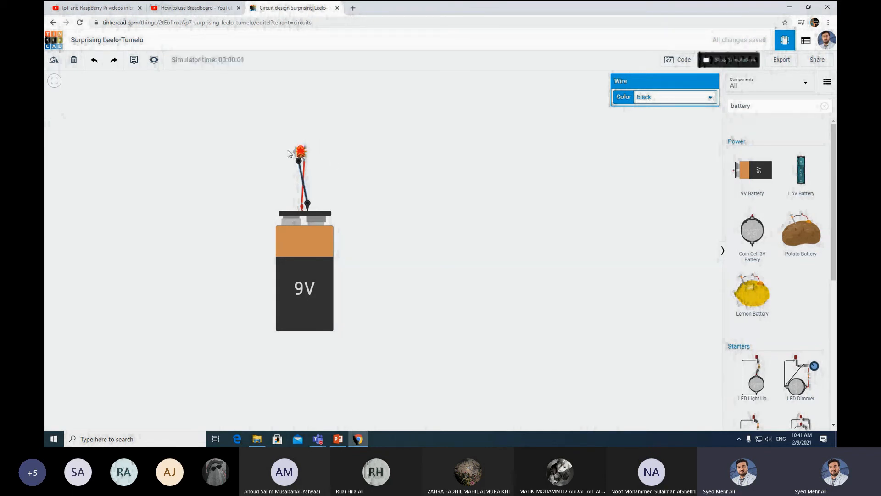
mouse_move(300, 151)
left_click(722, 63)
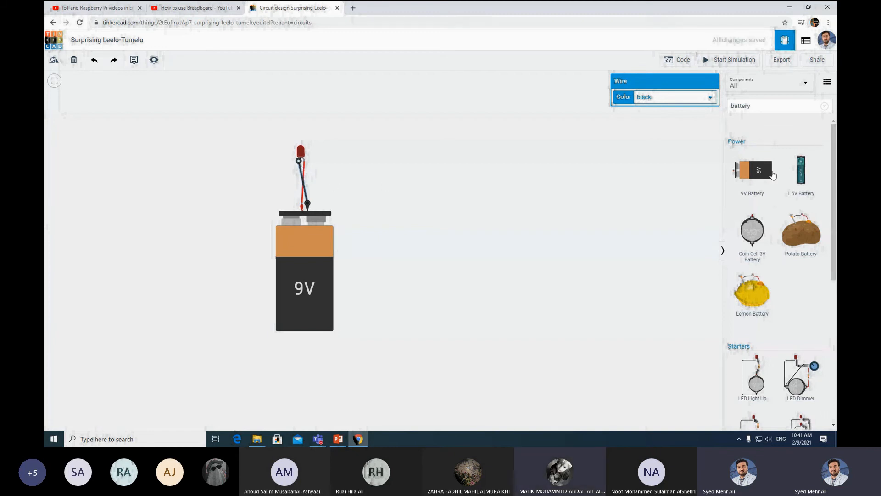
left_click(764, 107)
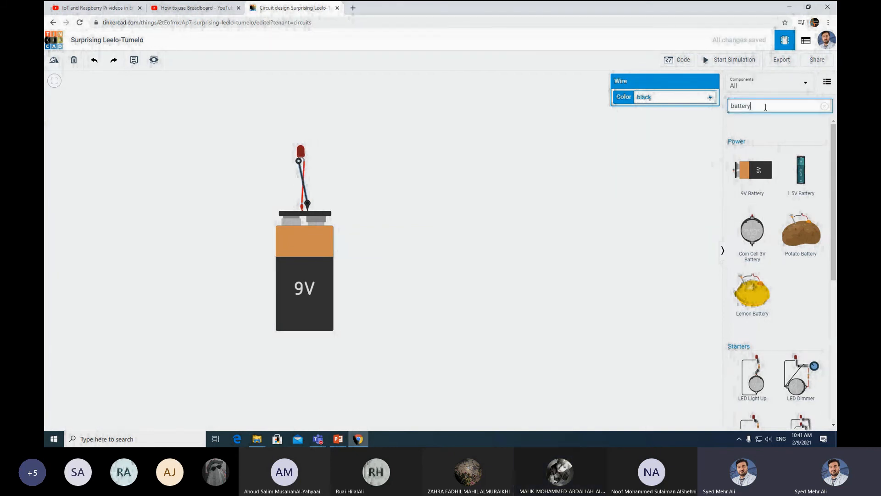
- Place a resistor beside the LED and reconnect the red battery wire to its lower lead
key("BackSpace")
key("BackSpace")
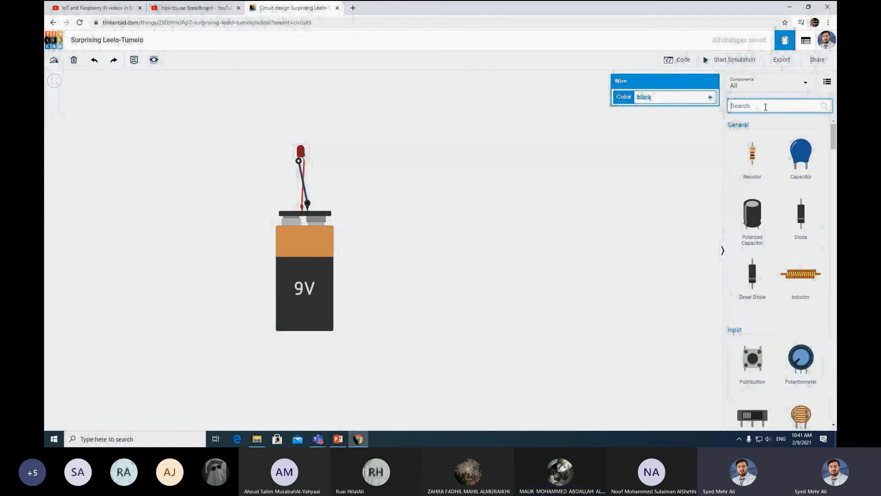
left_click_drag(752, 158, 330, 176)
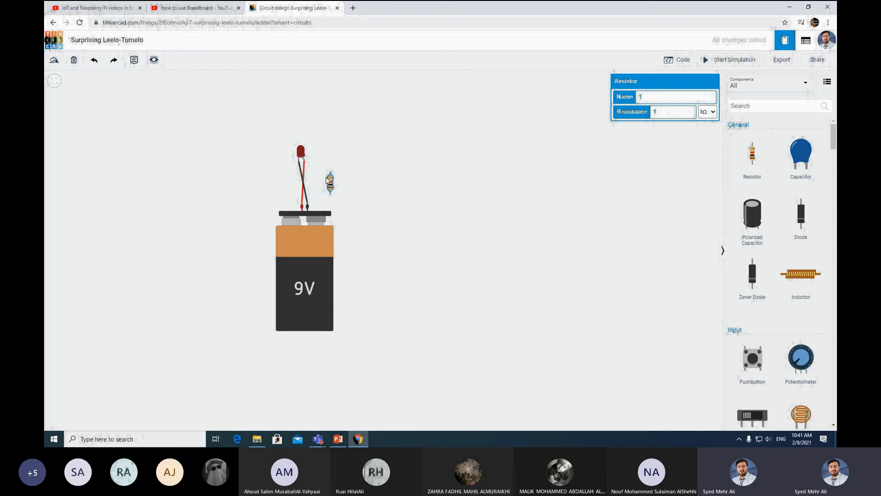
left_click(305, 165)
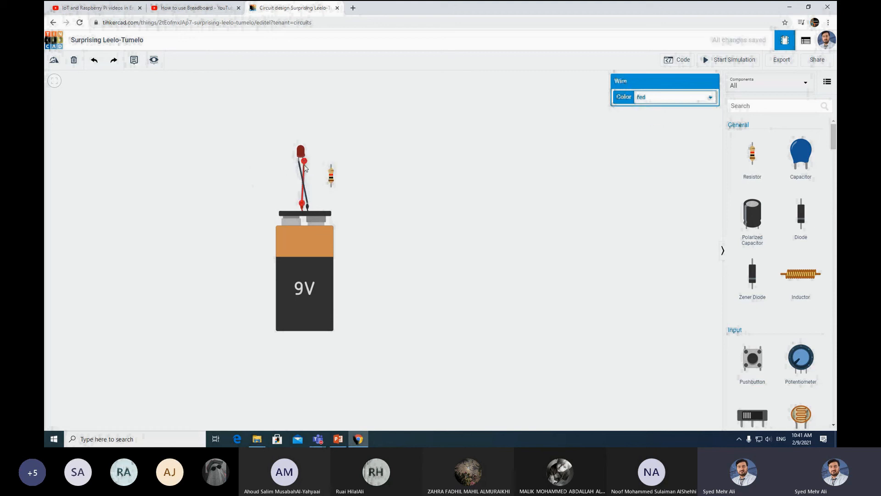
left_click_drag(304, 162, 332, 189)
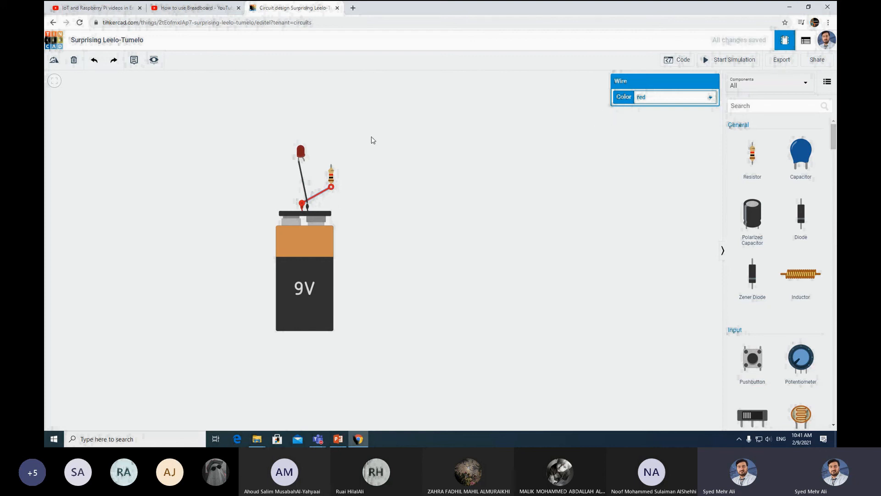
- Wire the resistor's top lead to the LED anode in red and start the simulation
left_click(331, 165)
left_click(305, 162)
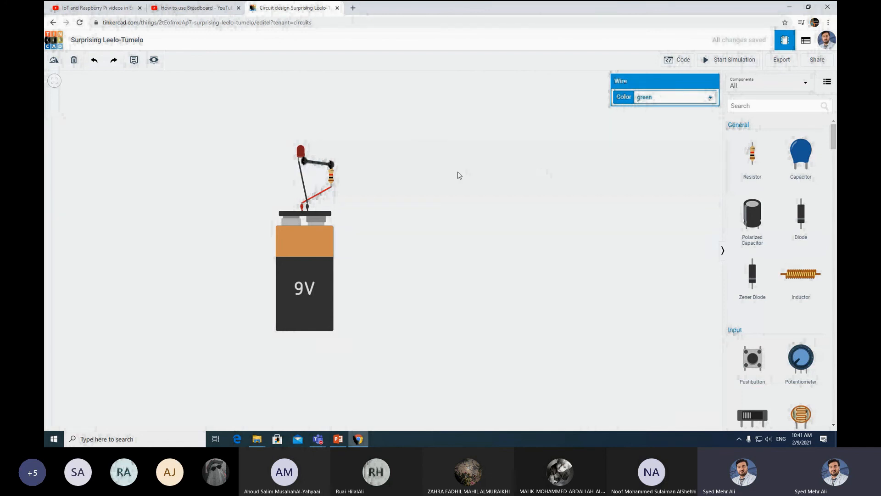
left_click(659, 103)
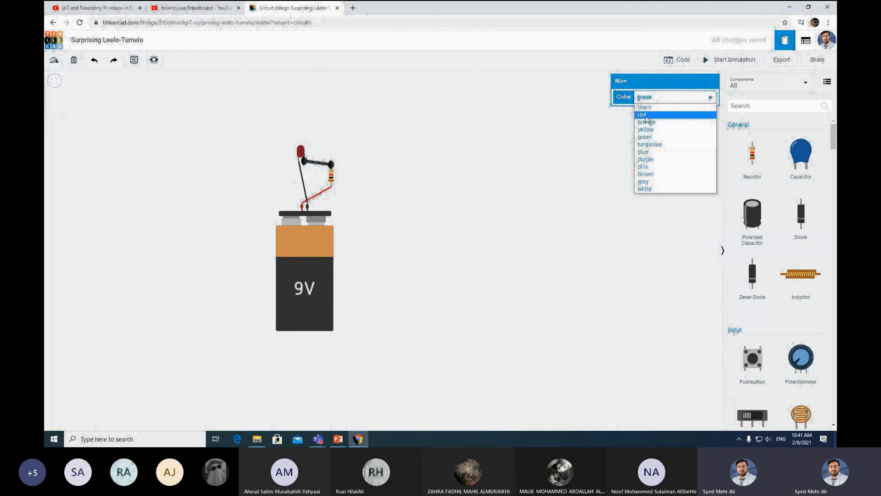
left_click(647, 116)
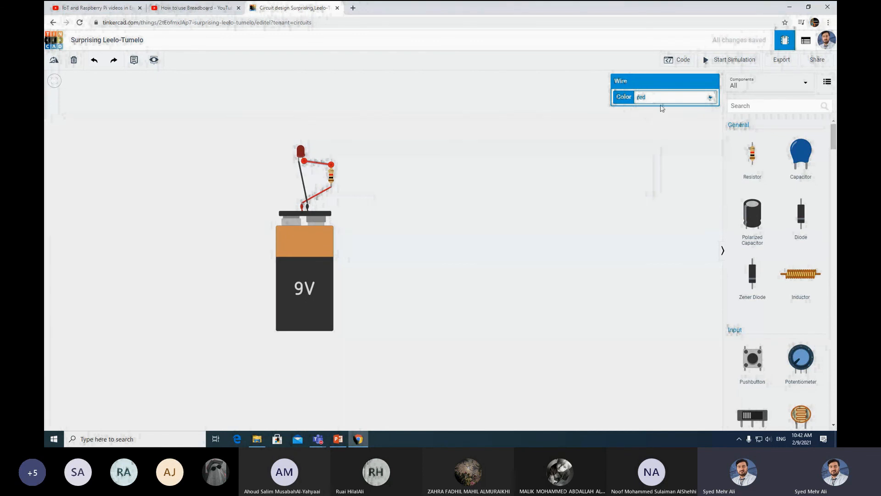
left_click(730, 60)
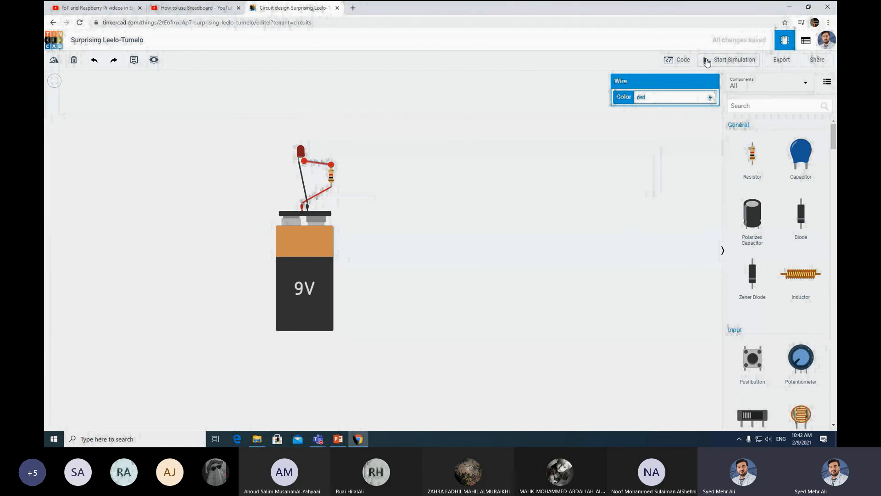